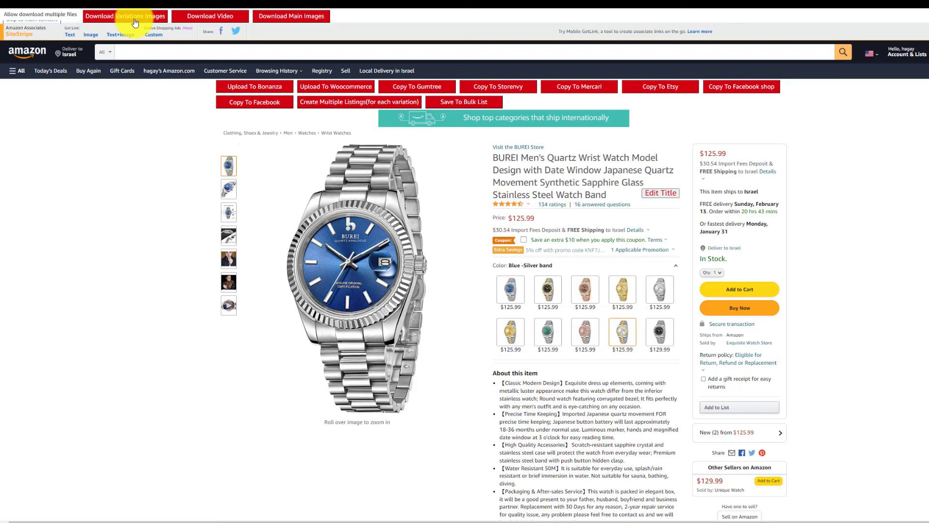
Step: Download the Amazon watch's colour variation images as JPGs with the extension's 'Download Variations Images' button
click(147, 17)
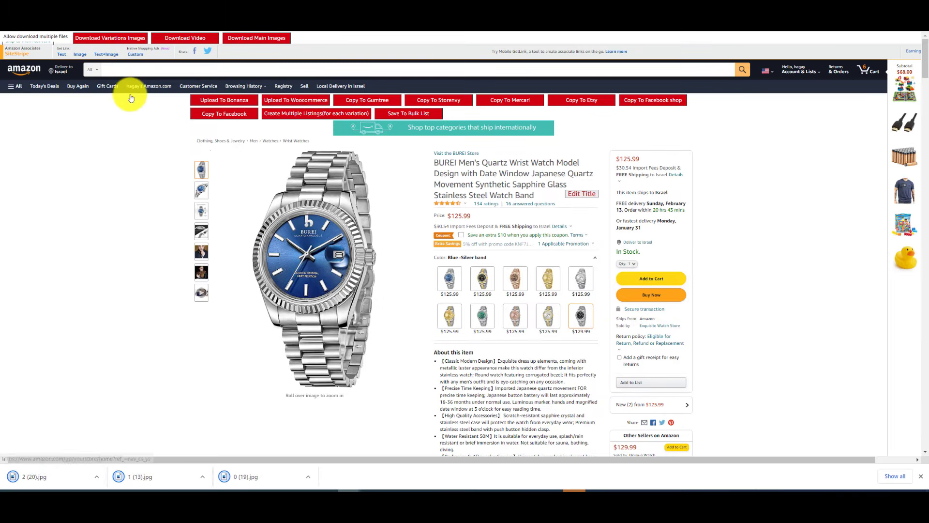
click(202, 477)
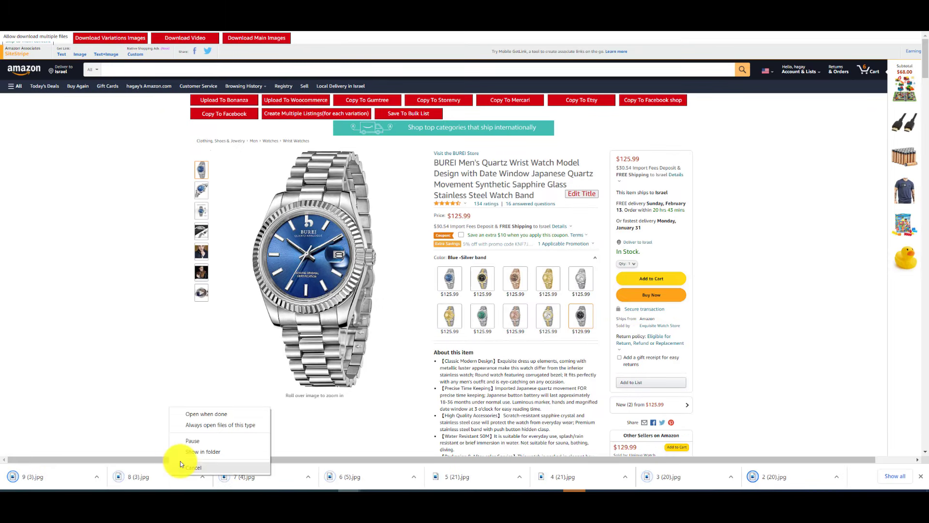
click(180, 462)
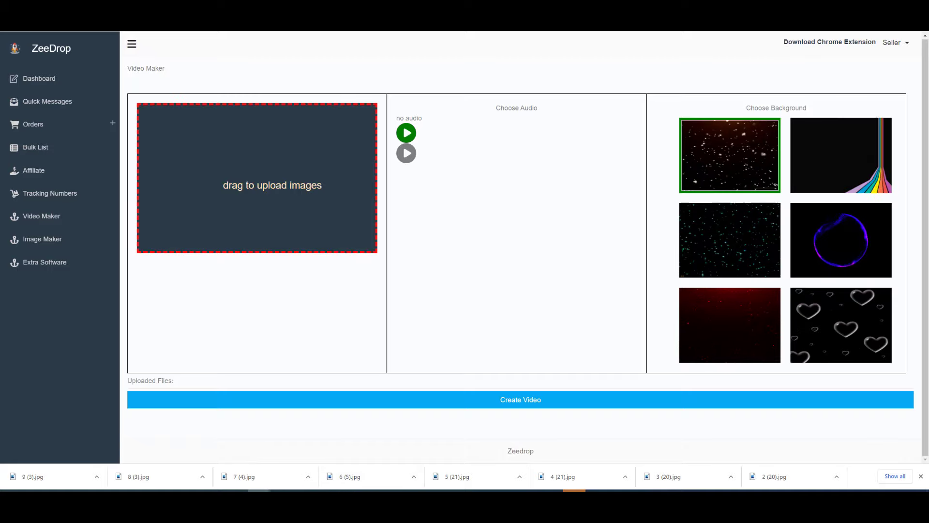
Step: Upload watch images 6 (5), 7 (4), 3 (20) and 2 (20) from Downloads
mouse_move(141, 286)
mouse_down()
mouse_move(131, 290)
mouse_move(166, 285)
mouse_up()
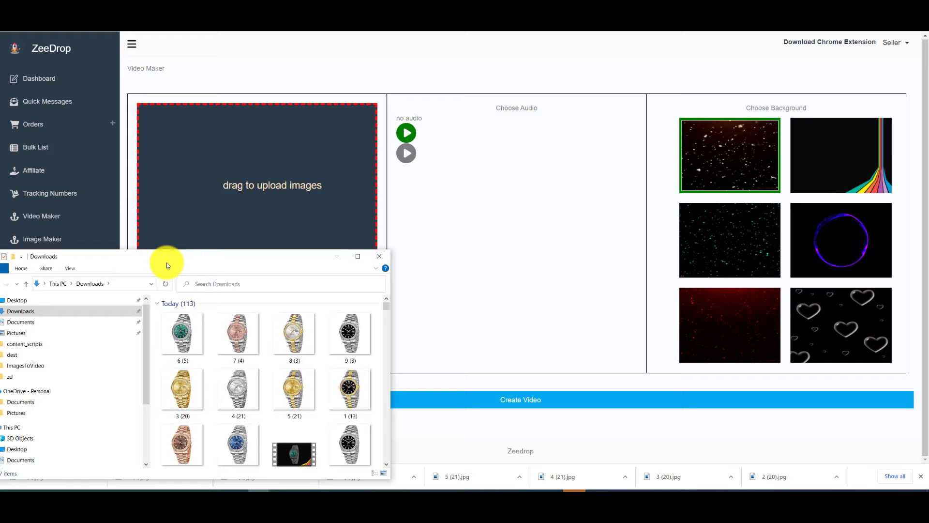
click(181, 333)
ctrl+click(238, 334)
ctrl+click(181, 392)
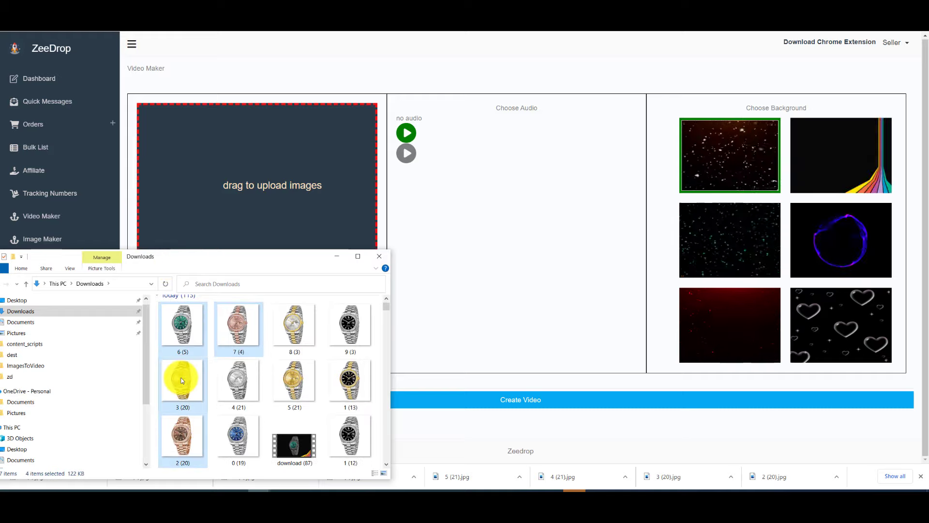
ctrl+click(181, 442)
drag(238, 335, 249, 205)
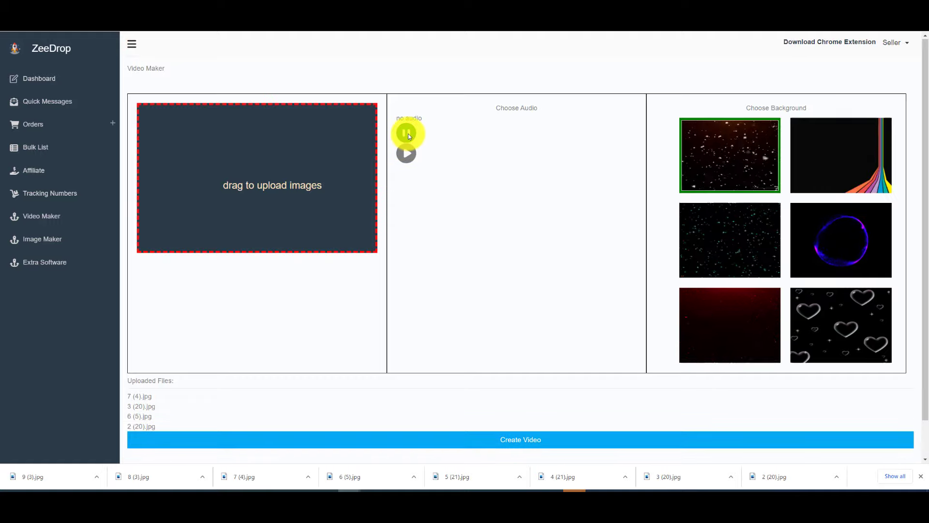
Step: Preview the second audio track, select the first track, and pick the rainbow-streaks background
click(410, 154)
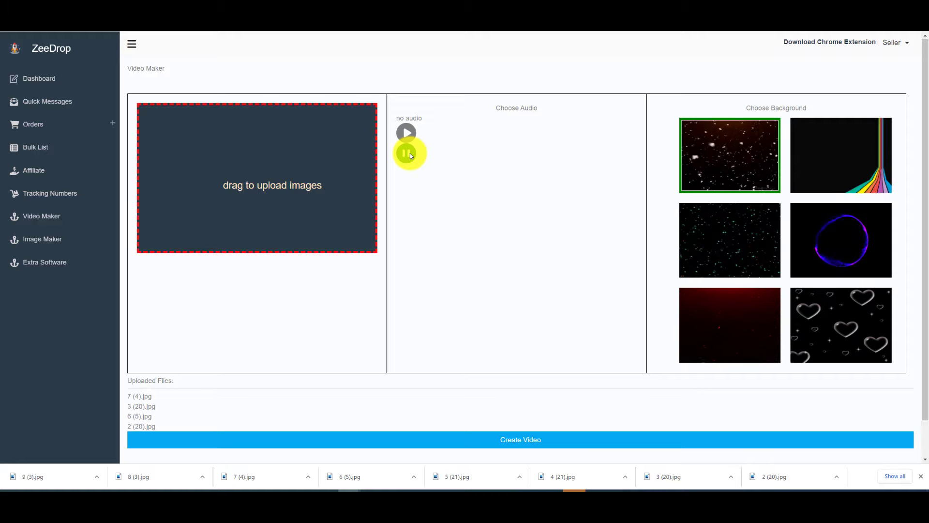
click(410, 153)
click(404, 136)
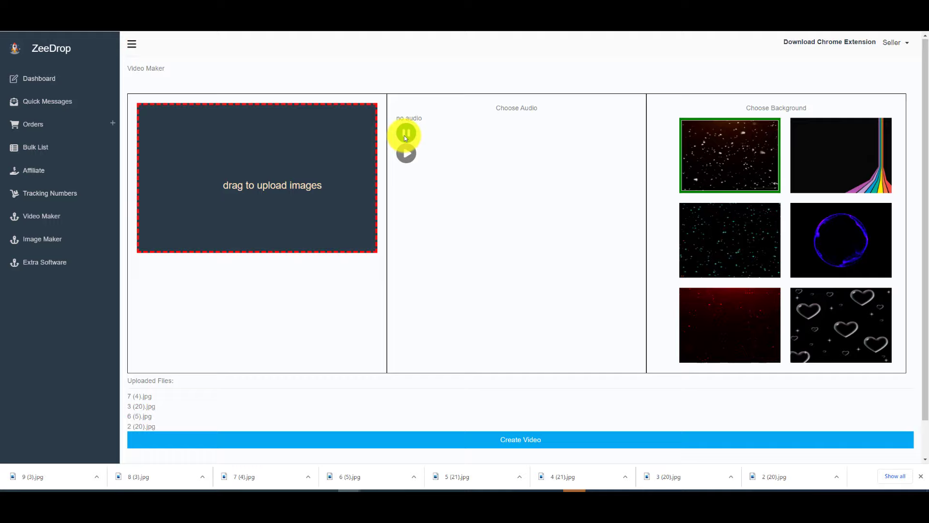
click(849, 159)
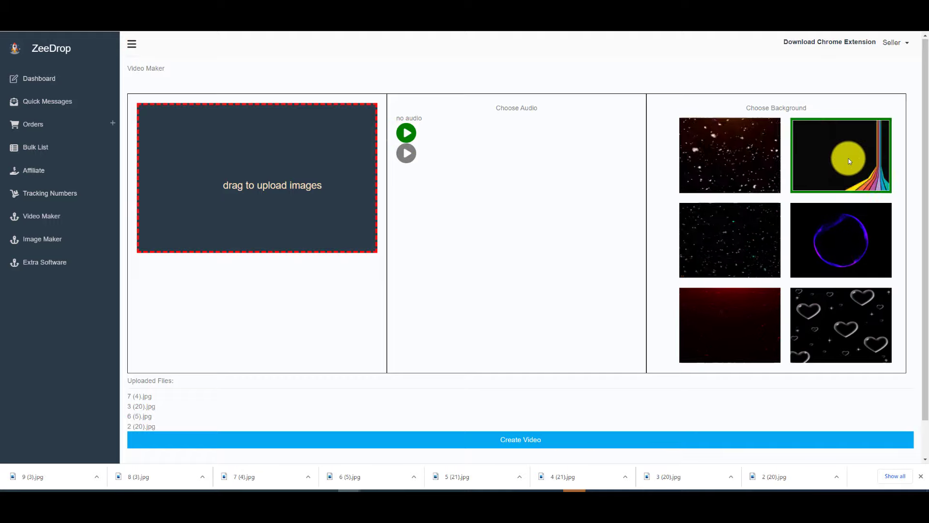
Step: Create the rainbow-background slideshow video and open the downloaded download (88).mp4
click(516, 439)
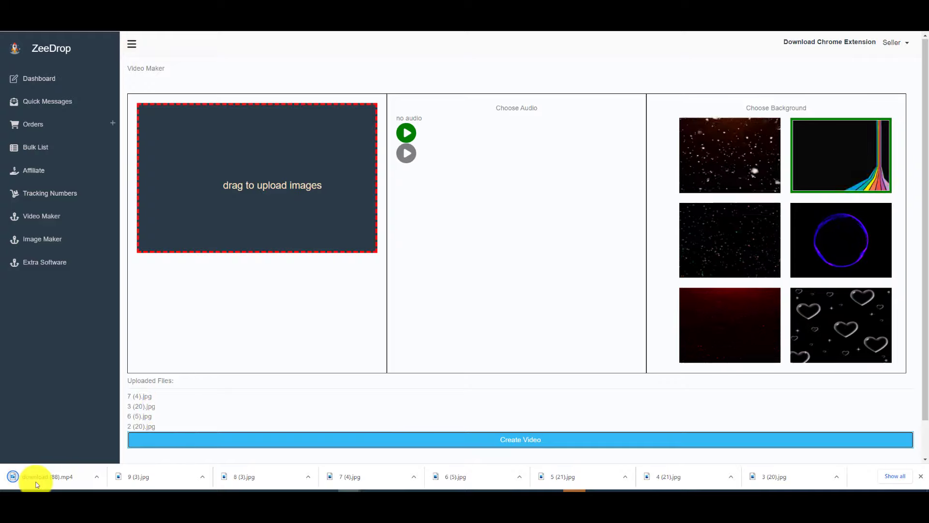
click(37, 478)
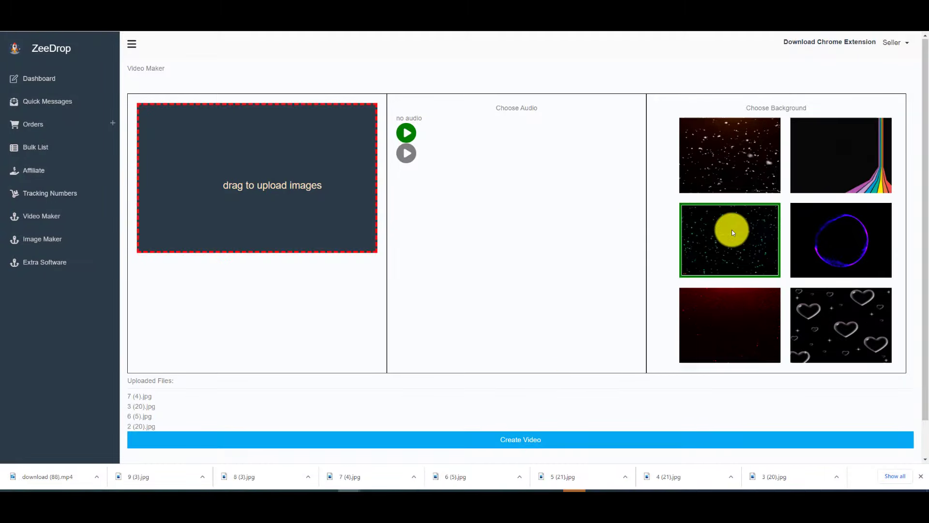
Step: Create the starry-dust background video and open the downloaded download (89).mp4
click(537, 438)
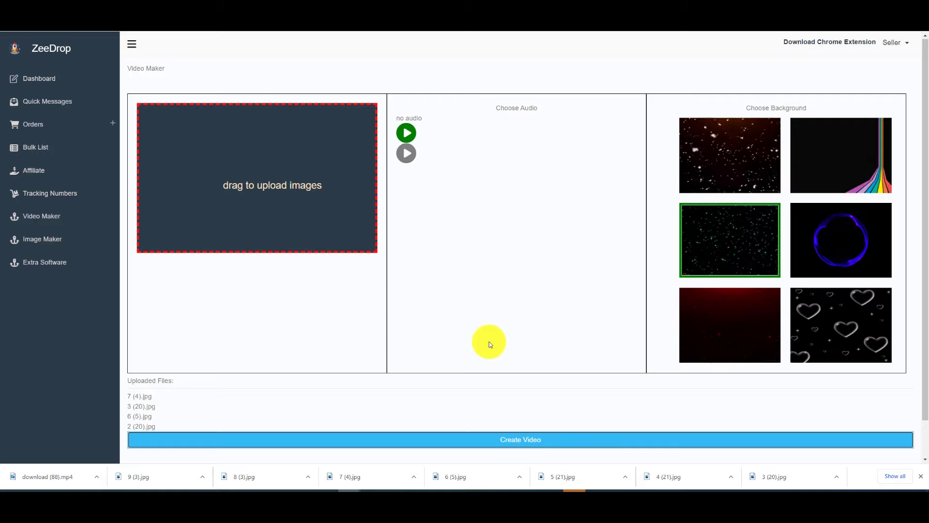
click(59, 476)
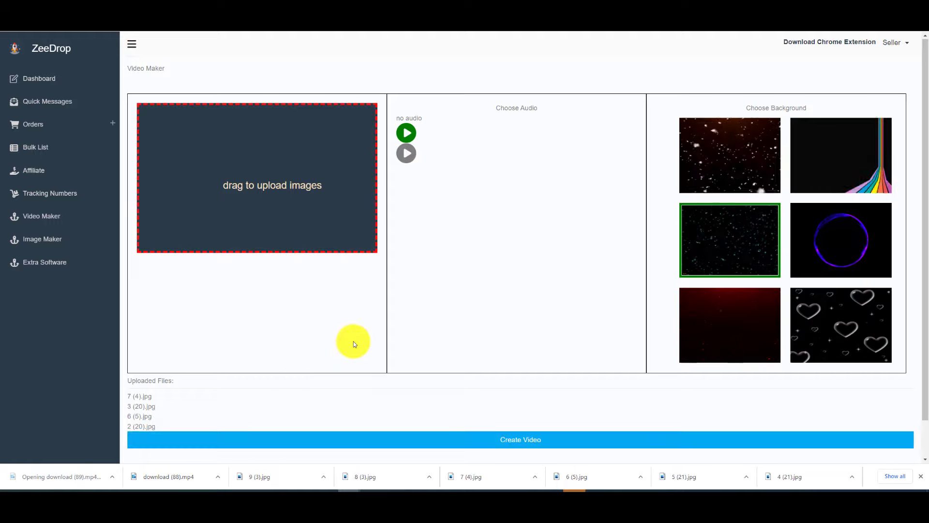